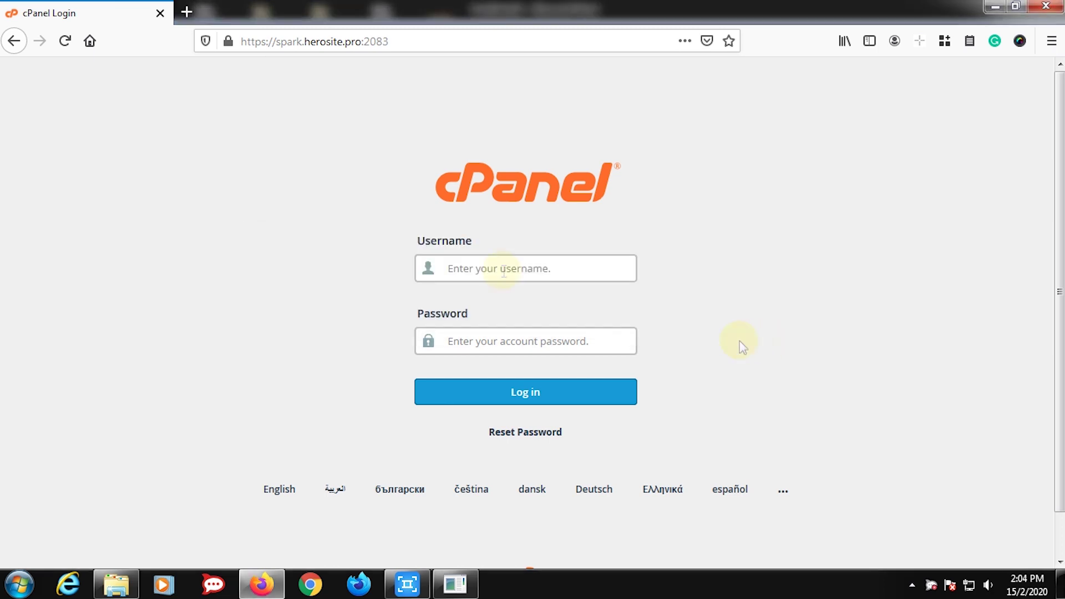
Log in with the account username and password, then go to Preferences > Password & Security.
left_click(503, 268)
type("aaeotyee")
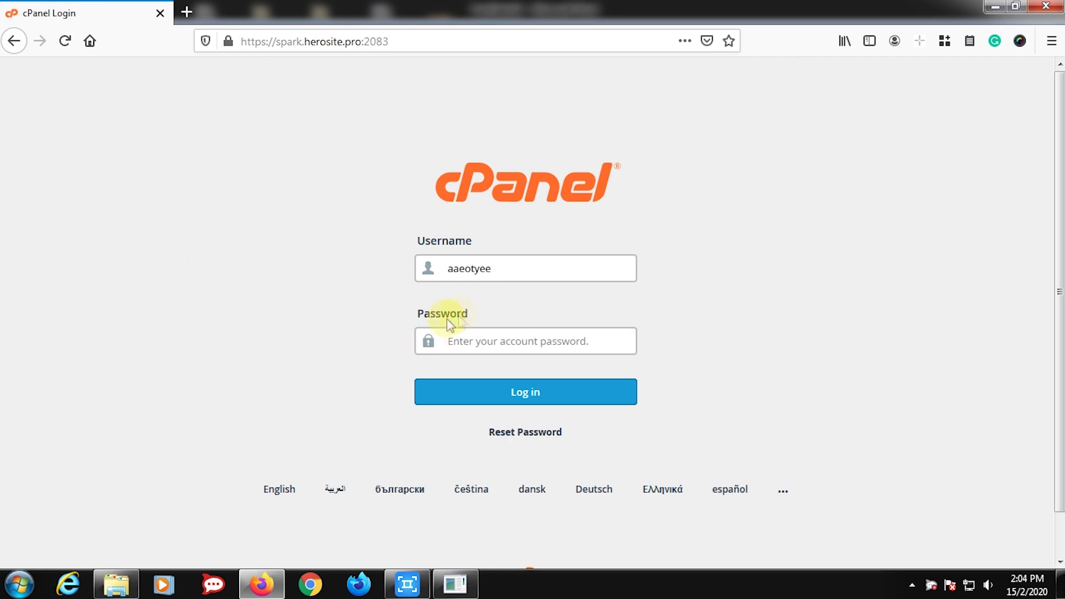
left_click(473, 341)
left_click(499, 367)
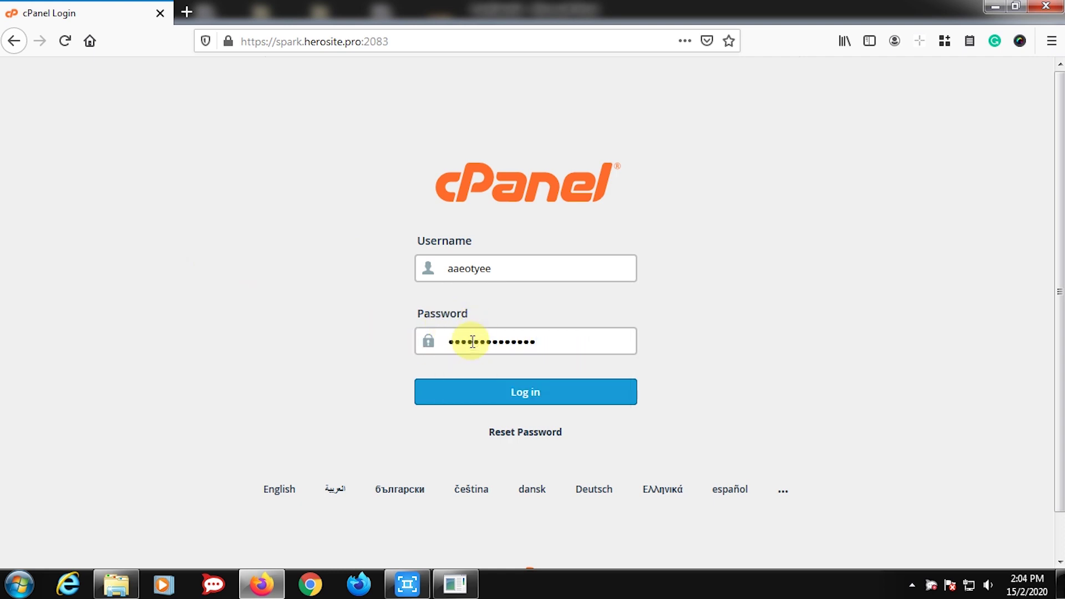
left_click(525, 391)
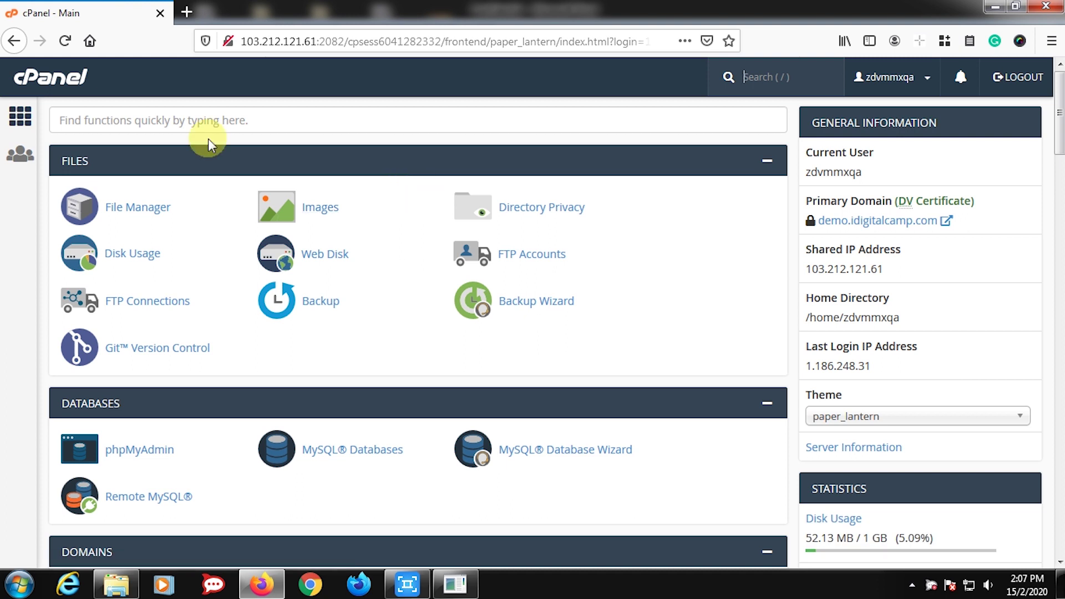
scroll(210, 139, "down", 3)
scroll(209, 139, "down", 3)
scroll(214, 129, "down", 10)
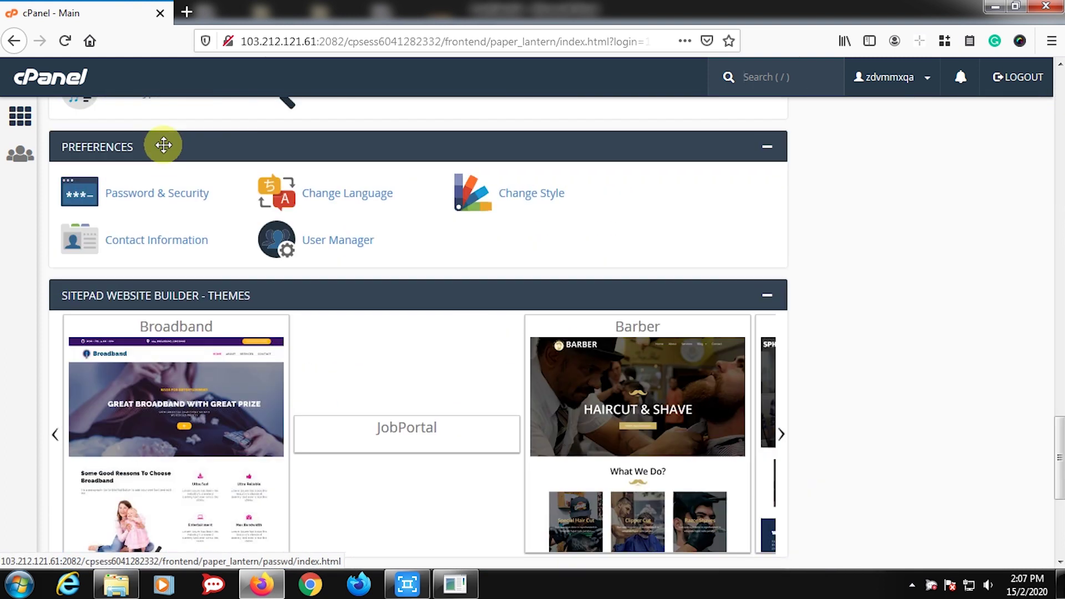
left_click(171, 198)
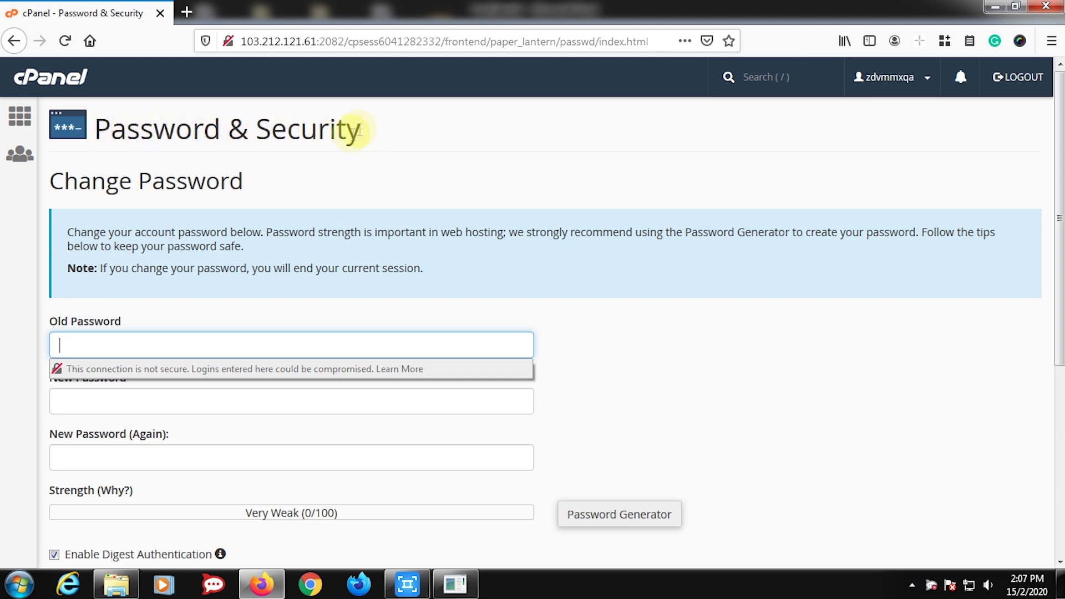
Paste the current password into the Old Password field.
left_click(97, 344)
key("ctrl+v")
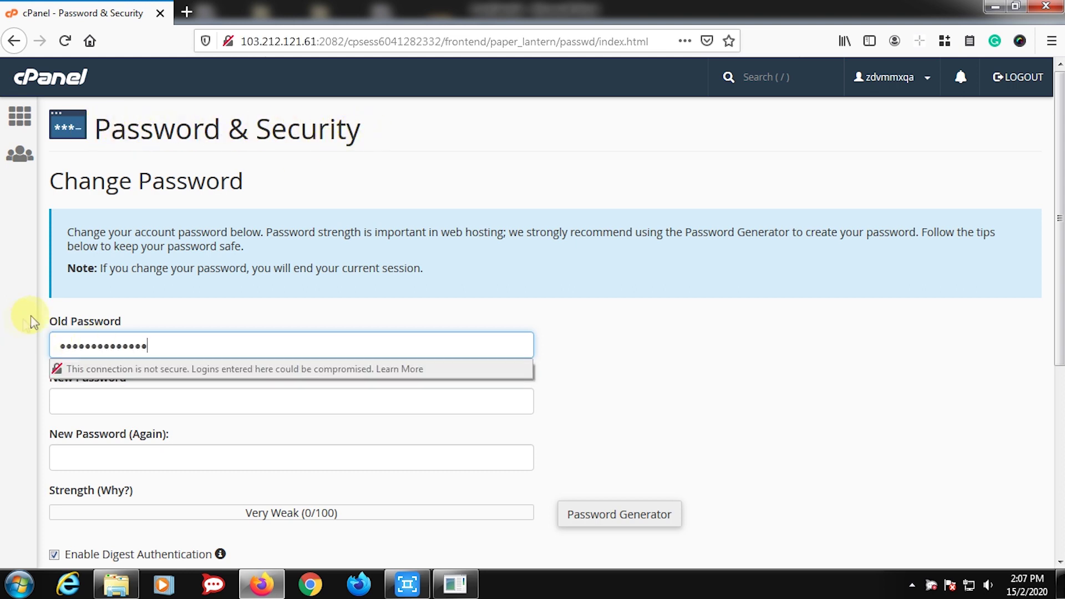
left_click(211, 371)
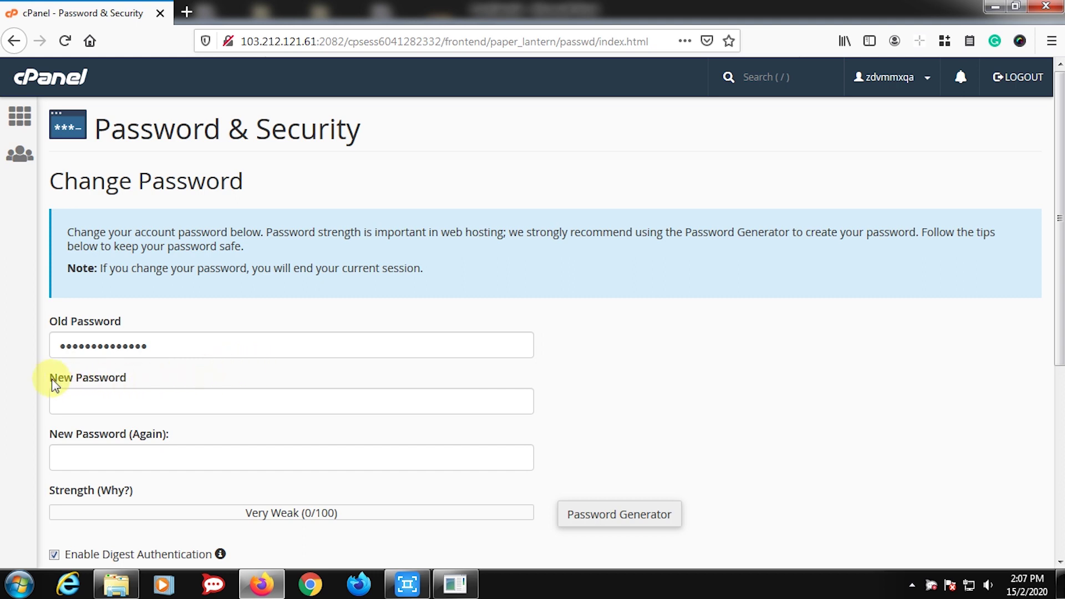
Enter the very strong new password twice and bring up the Password Generator.
left_click(59, 402)
key("ctrl+v")
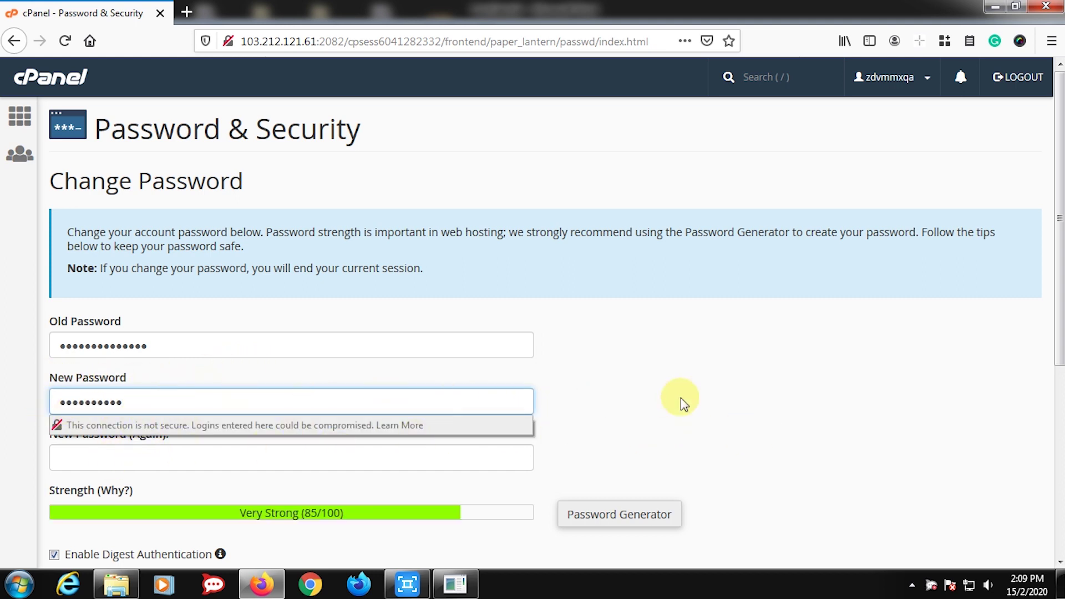
scroll(681, 398, "down", 2)
scroll(681, 397, "down", 1)
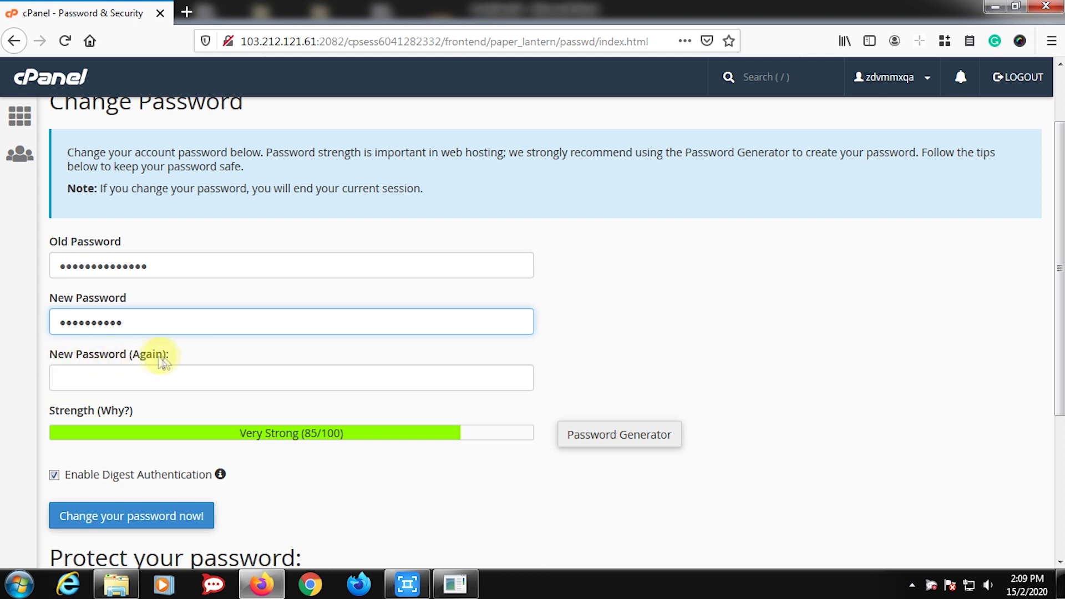
left_click(126, 378)
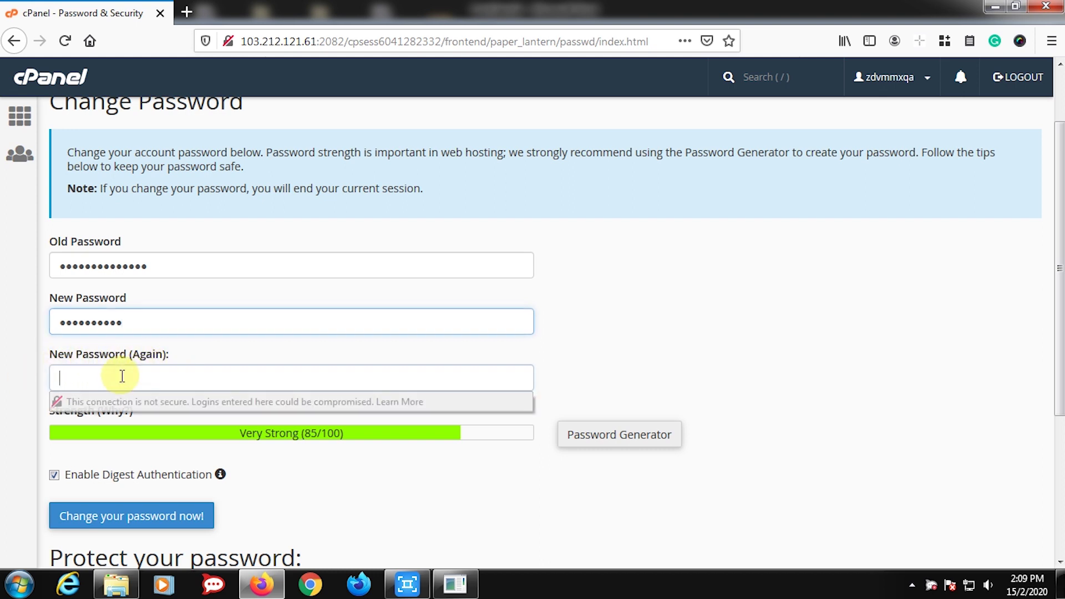
type("••••••••••")
left_click(654, 360)
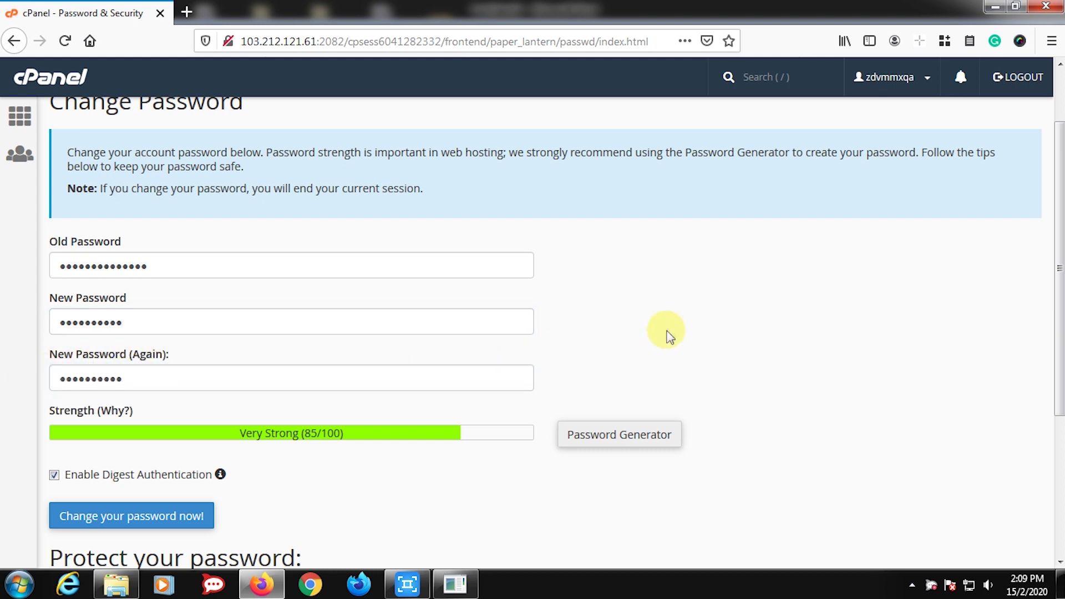
scroll(668, 328, "down", 2)
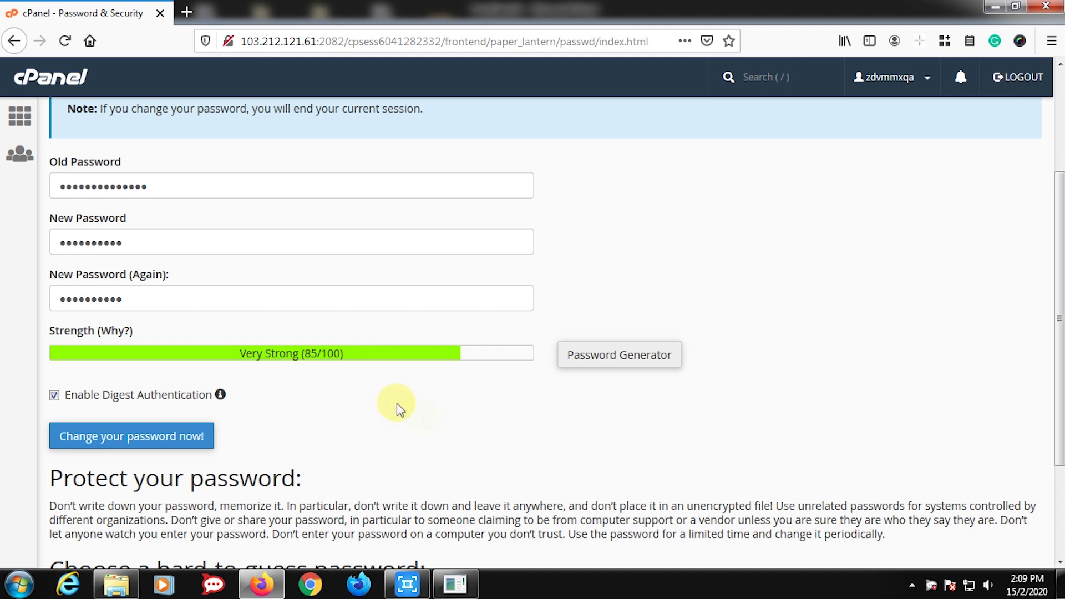
left_click(630, 360)
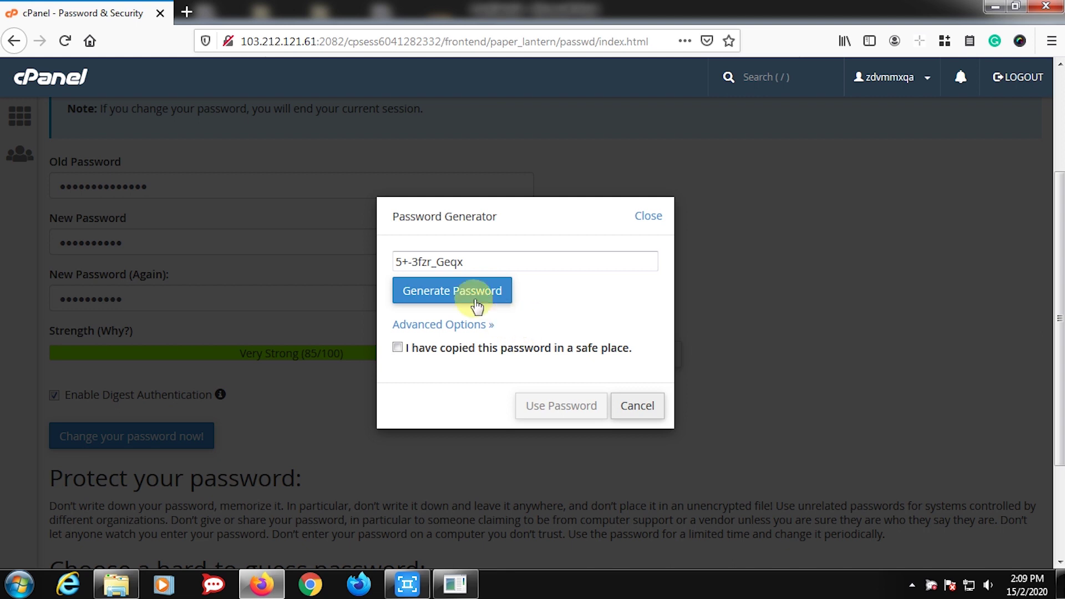
Generate several random passwords and reveal the generator's Advanced Options.
left_click(475, 296)
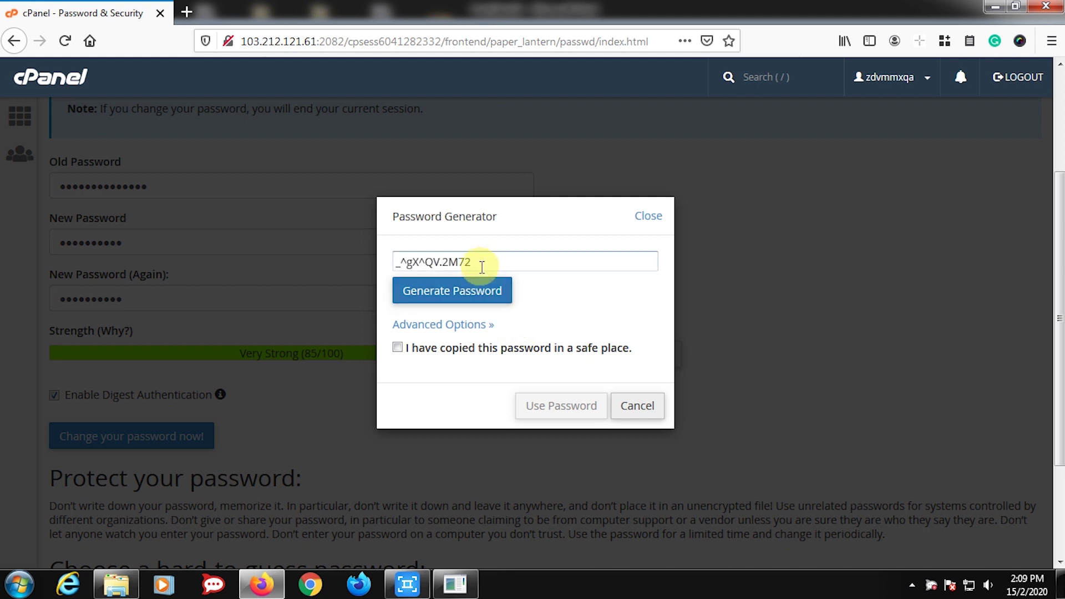
left_click(481, 298)
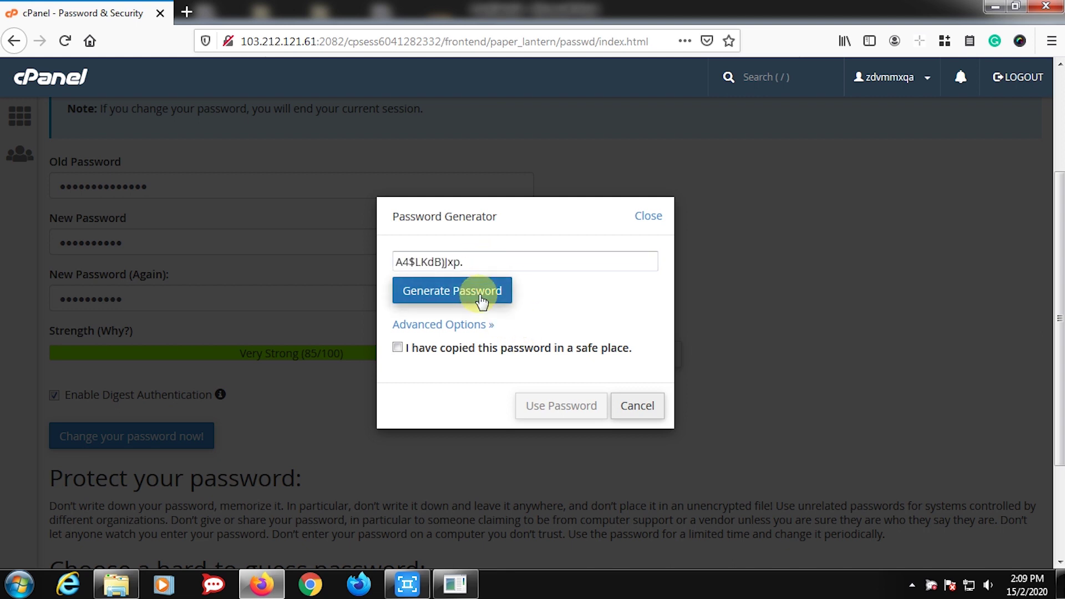
left_click(482, 299)
left_click(481, 299)
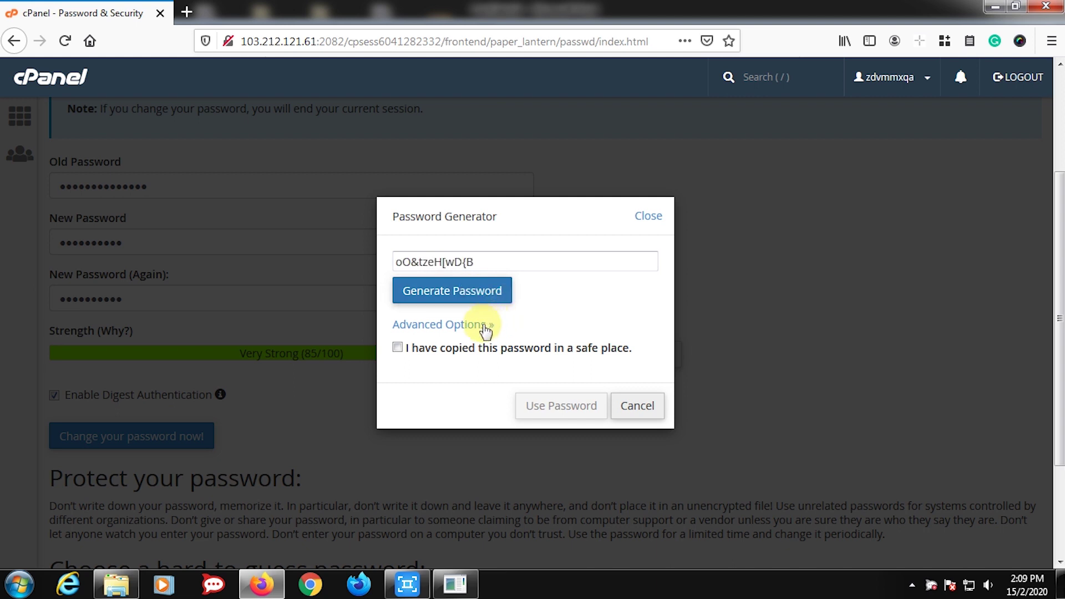
left_click(485, 327)
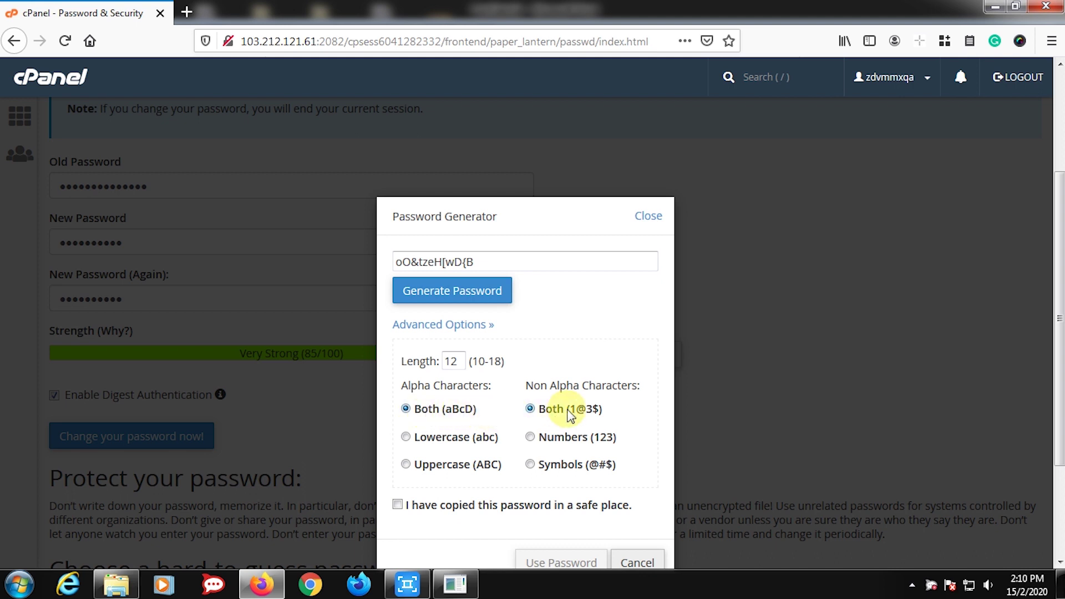
Set Both (aBcD) letters with Symbols, confirm the password was copied, and close the generator.
left_click(407, 438)
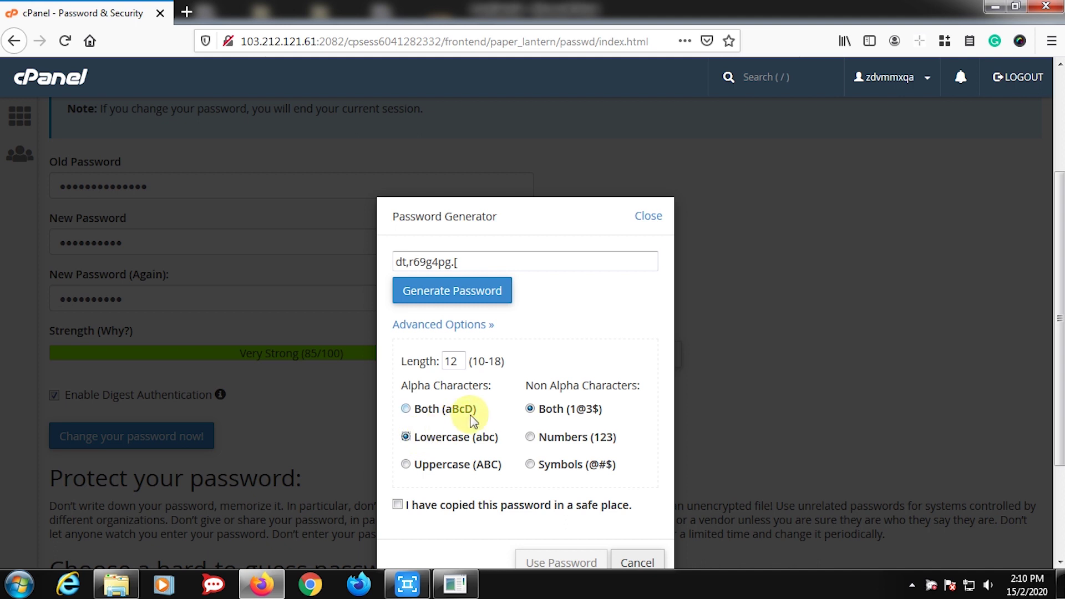
left_click(530, 437)
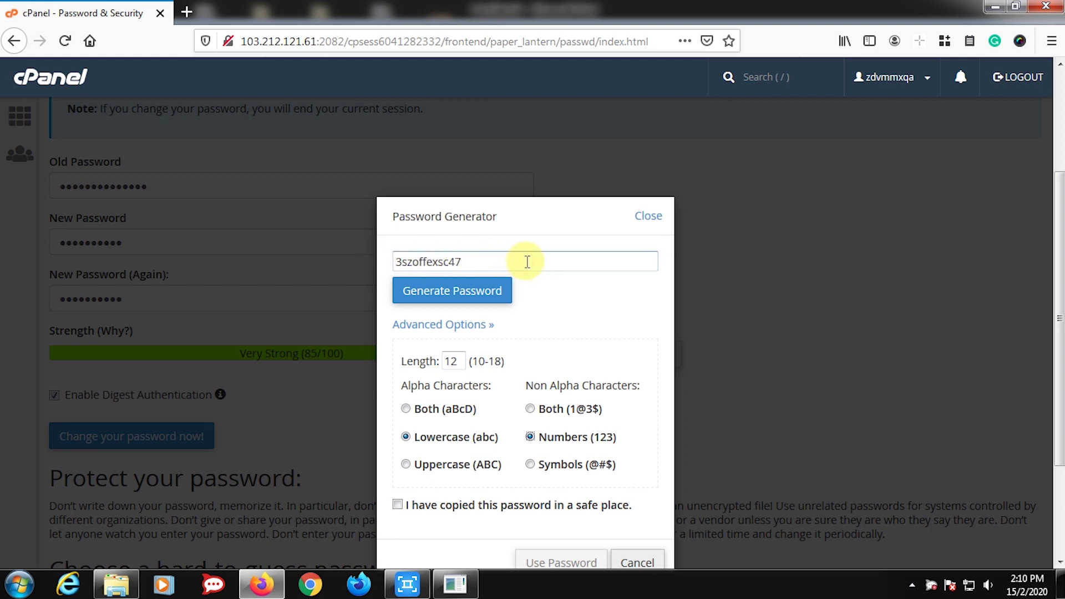
left_click(406, 408)
left_click(530, 465)
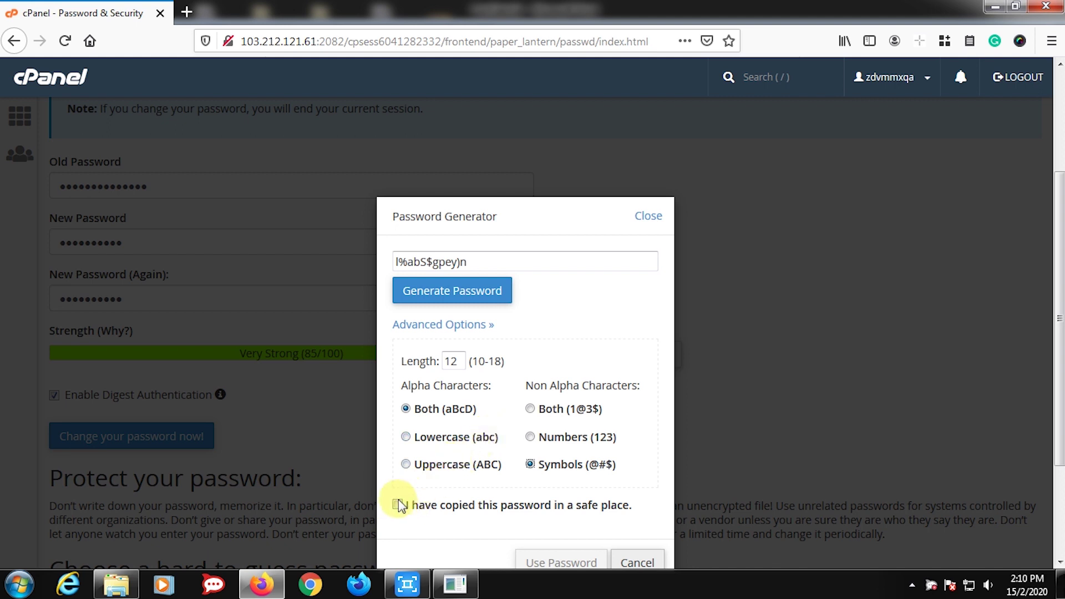
left_click(398, 505)
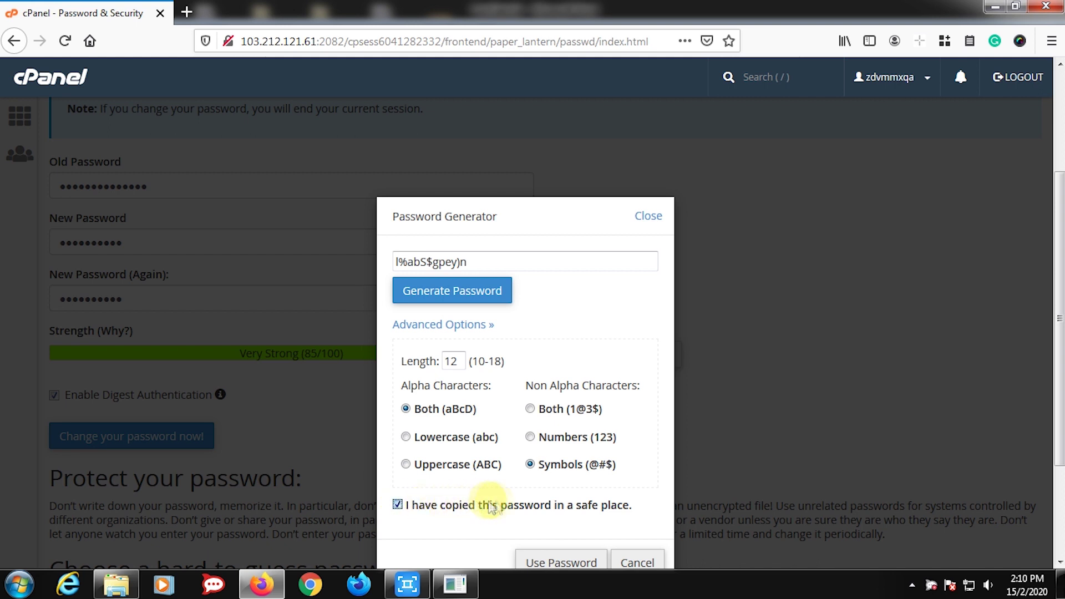
scroll(764, 393, "down", 1)
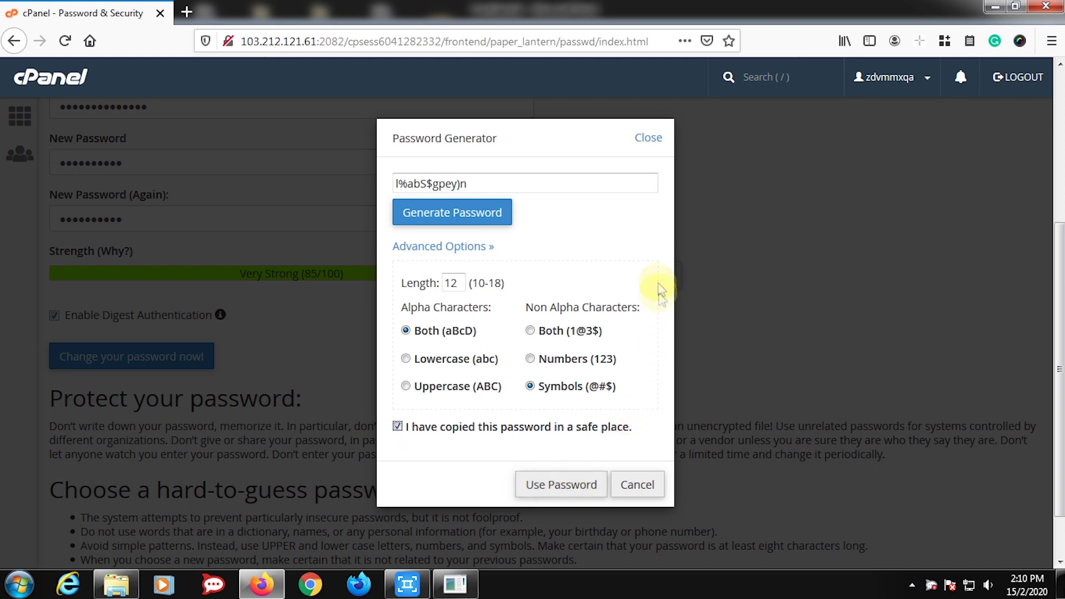
left_click(648, 137)
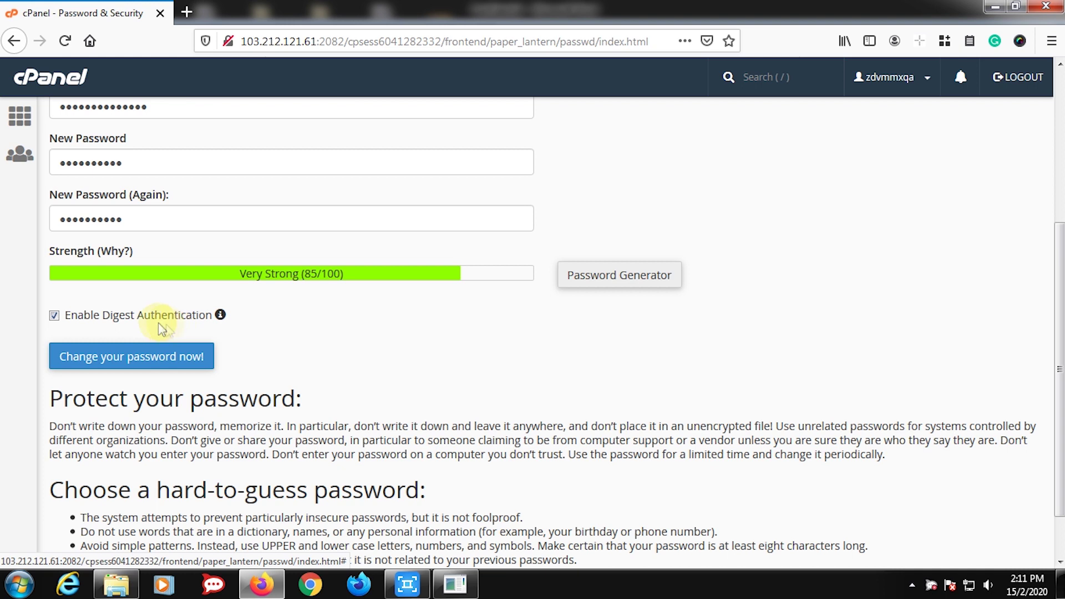
Keep Digest Authentication enabled, submit the password change, and decline browser password saving.
left_click(55, 315)
left_click(55, 316)
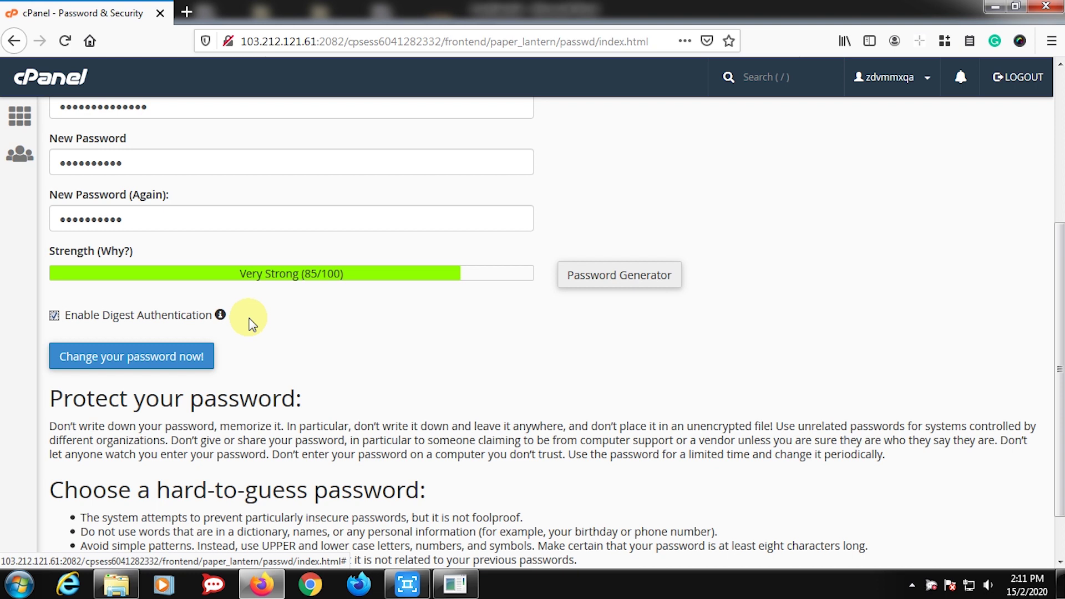
left_click(166, 356)
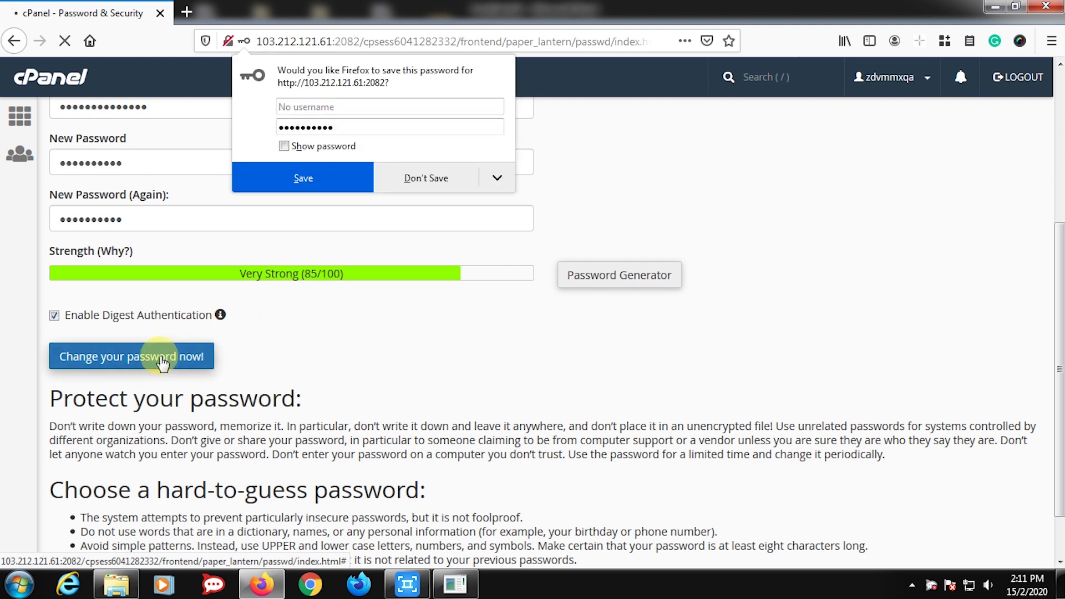
left_click(427, 178)
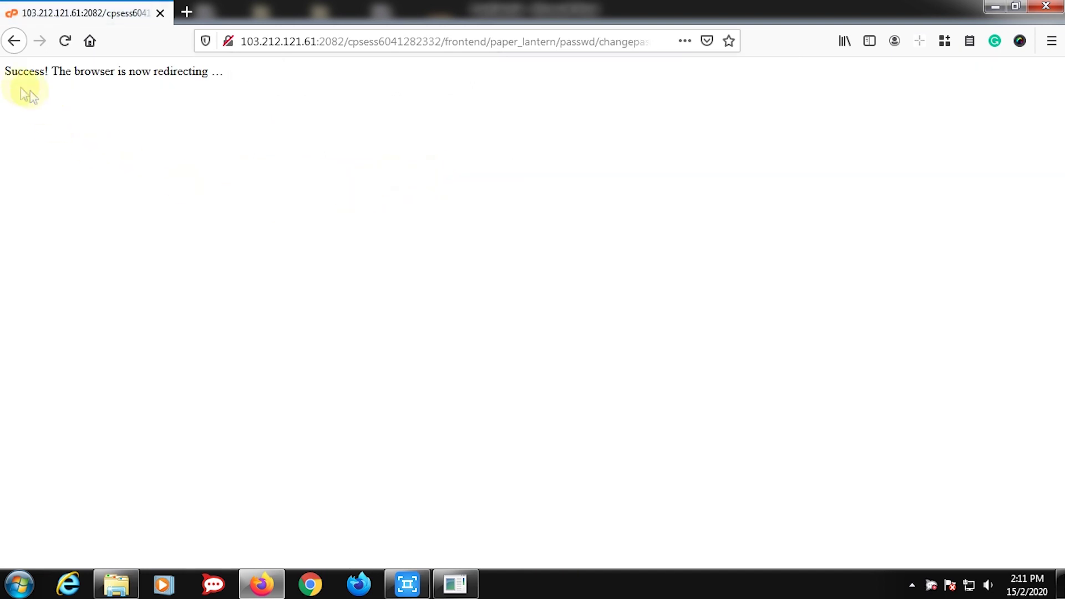